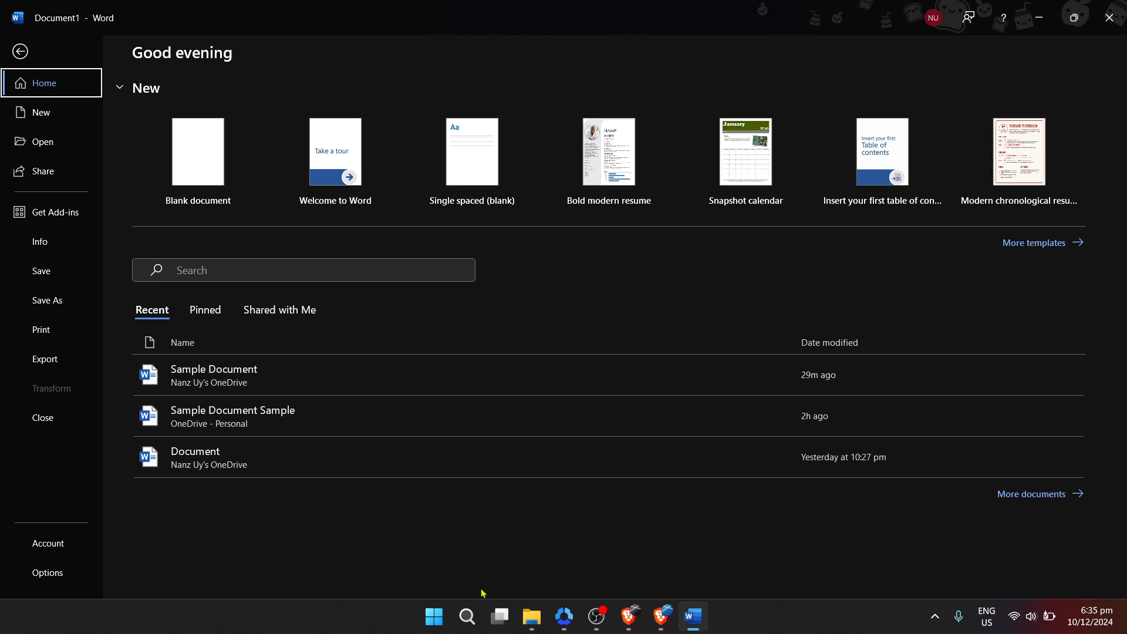
Search Windows for 'word', then clear the search and dismiss the panel
{"action": "left_click", "coordinate": [470, 615]}
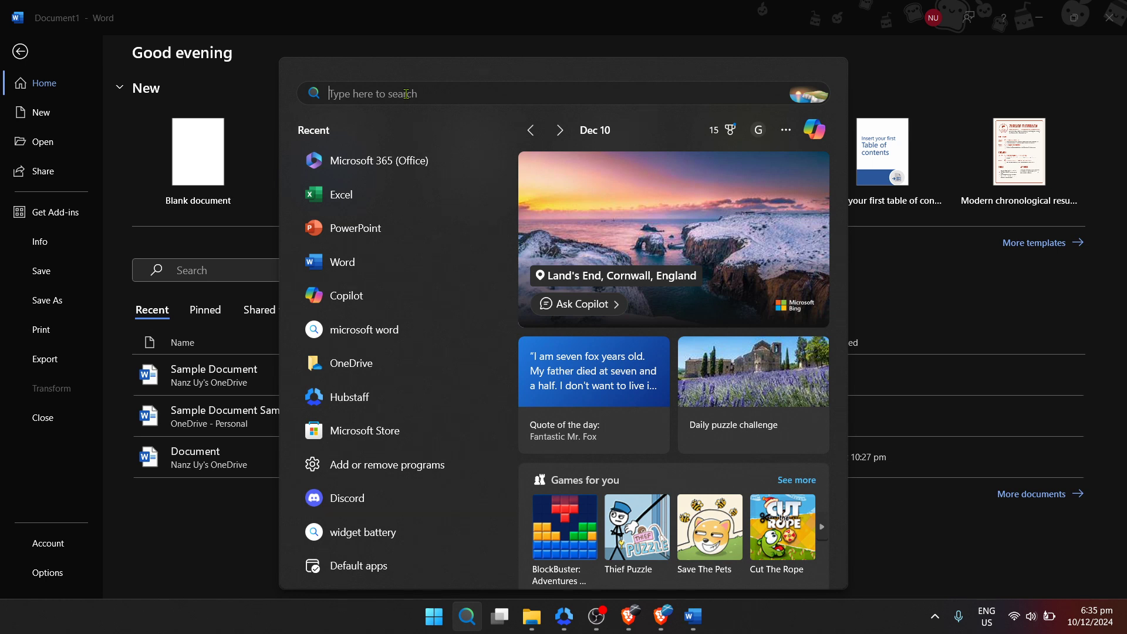
{"action": "type", "text": "word"}
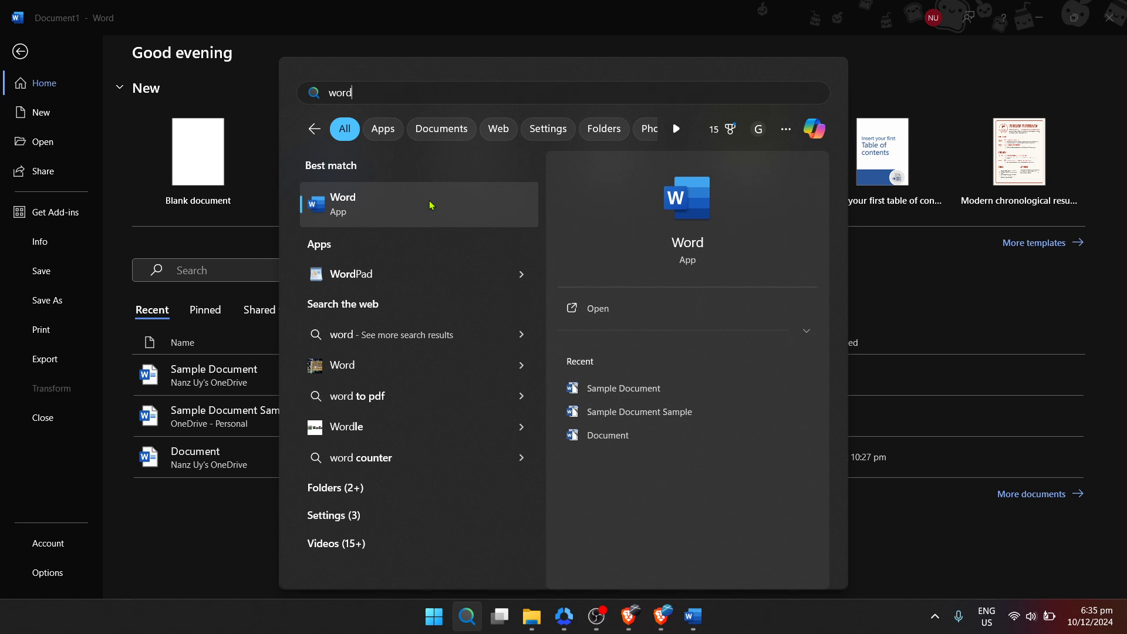
{"action": "key", "text": "BackSpace"}
{"action": "key", "text": "BackSpace"}
{"action": "key", "text": "BackSpace"}
{"action": "key", "text": "BackSpace"}
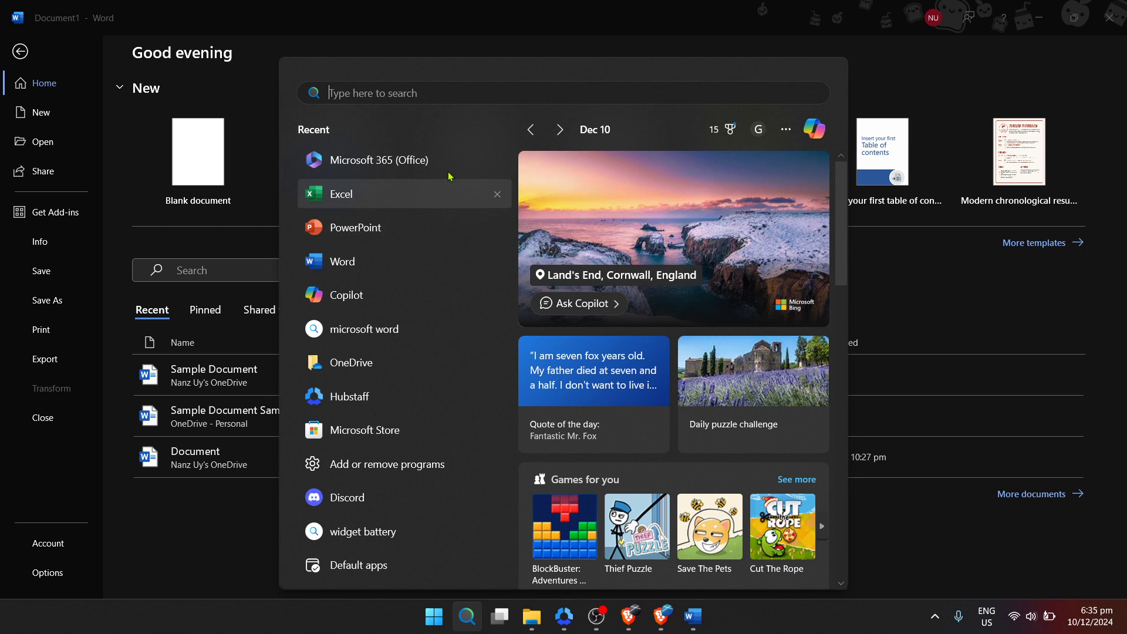
{"action": "key", "text": "Escape"}
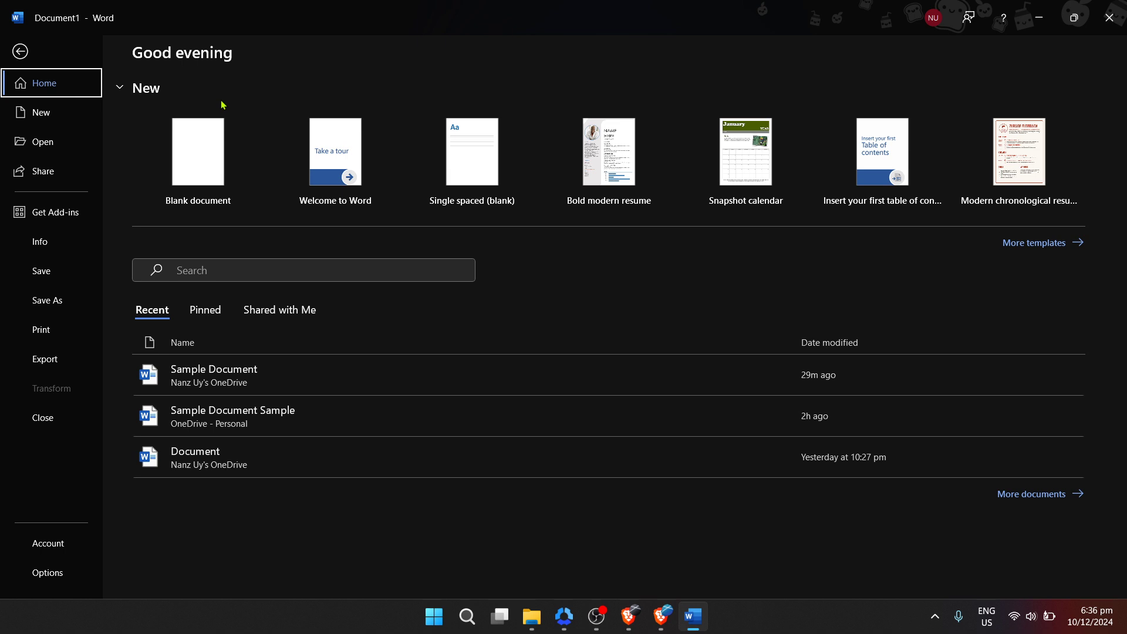
Create a new blank document, Document4, and adjust the system volume
{"action": "left_click", "coordinate": [221, 147]}
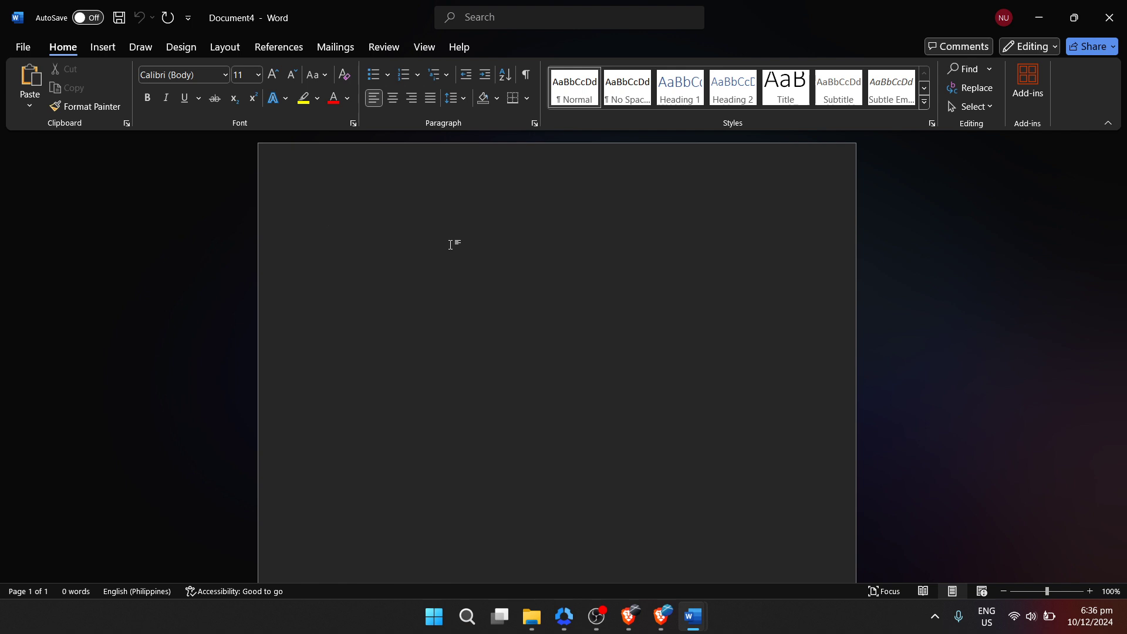
{"action": "key", "text": "XF86AudioRaiseVolume"}
{"action": "key", "text": "XF86AudioRaiseVolume"}
{"action": "key", "text": "XF86AudioRaiseVolume"}
{"action": "key", "text": "XF86AudioRaiseVolume"}
{"action": "key", "text": "XF86AudioRaiseVolume"}
{"action": "key", "text": "XF86AudioRaiseVolume"}
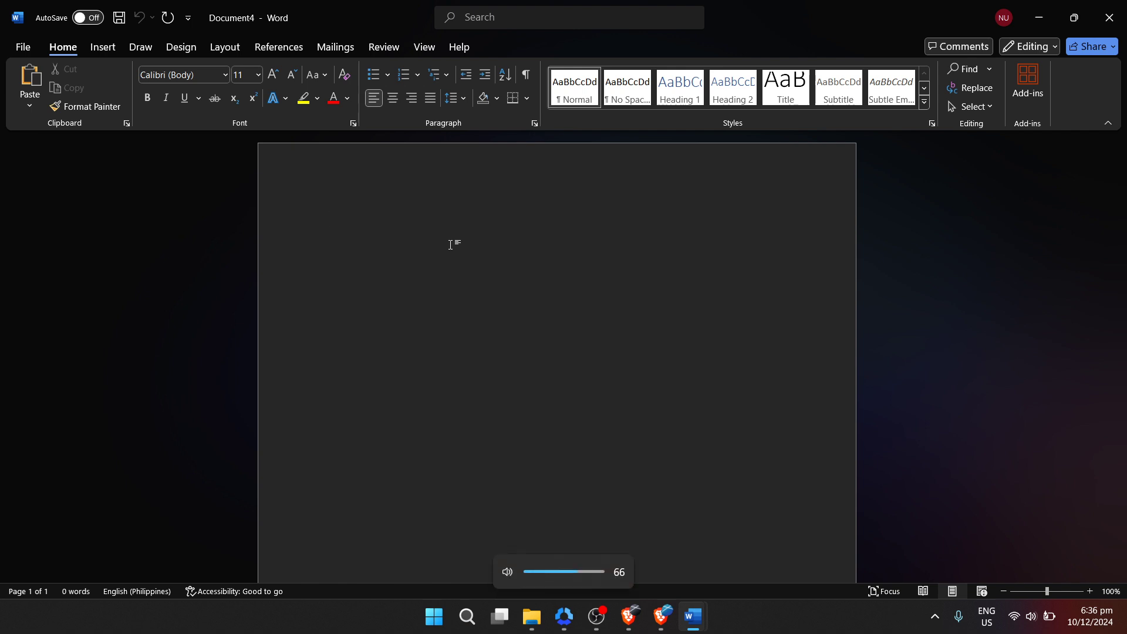
{"action": "key", "text": "XF86AudioRaiseVolume"}
{"action": "key", "text": "XF86AudioRaiseVolume"}
{"action": "key", "text": "XF86AudioLowerVolume"}
{"action": "key", "text": "XF86AudioLowerVolume"}
{"action": "key", "text": "XF86AudioLowerVolume"}
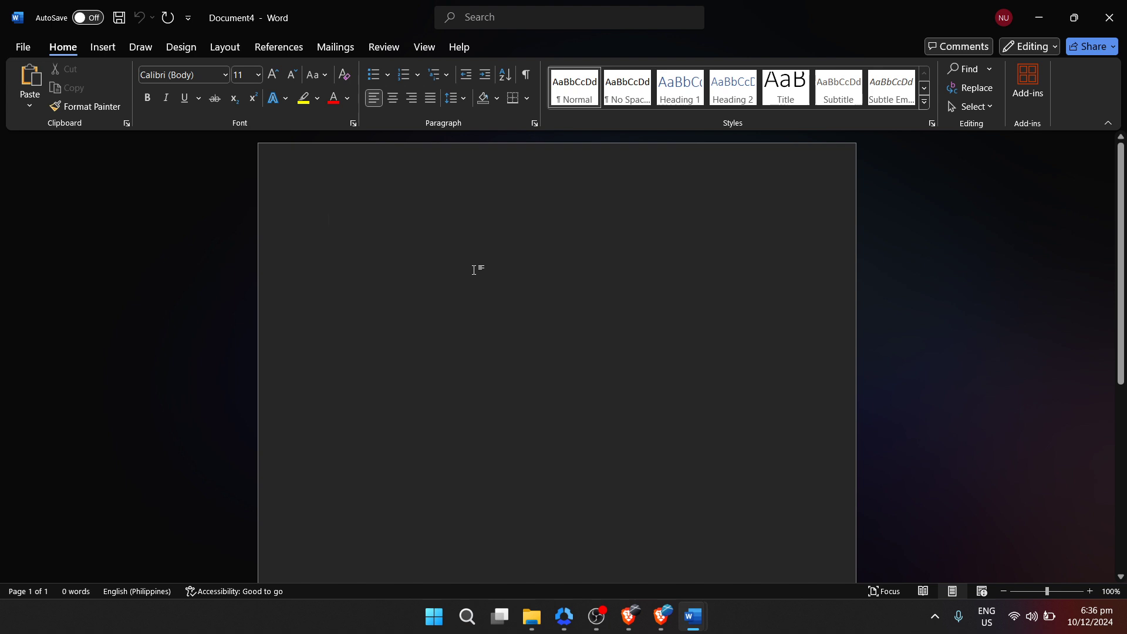
Type 'Sample here' and paste it repeatedly into six lines, the first line doubled
{"action": "type", "text": "Sample here"}
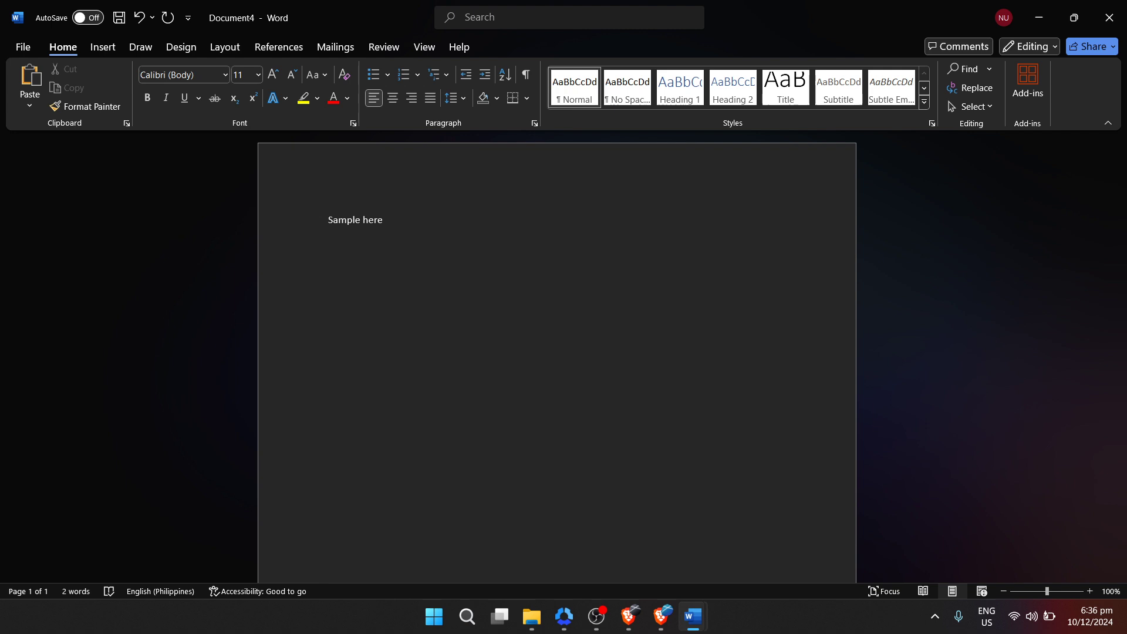
{"action": "key", "text": "ctrl+a"}
{"action": "key", "text": "ctrl+c"}
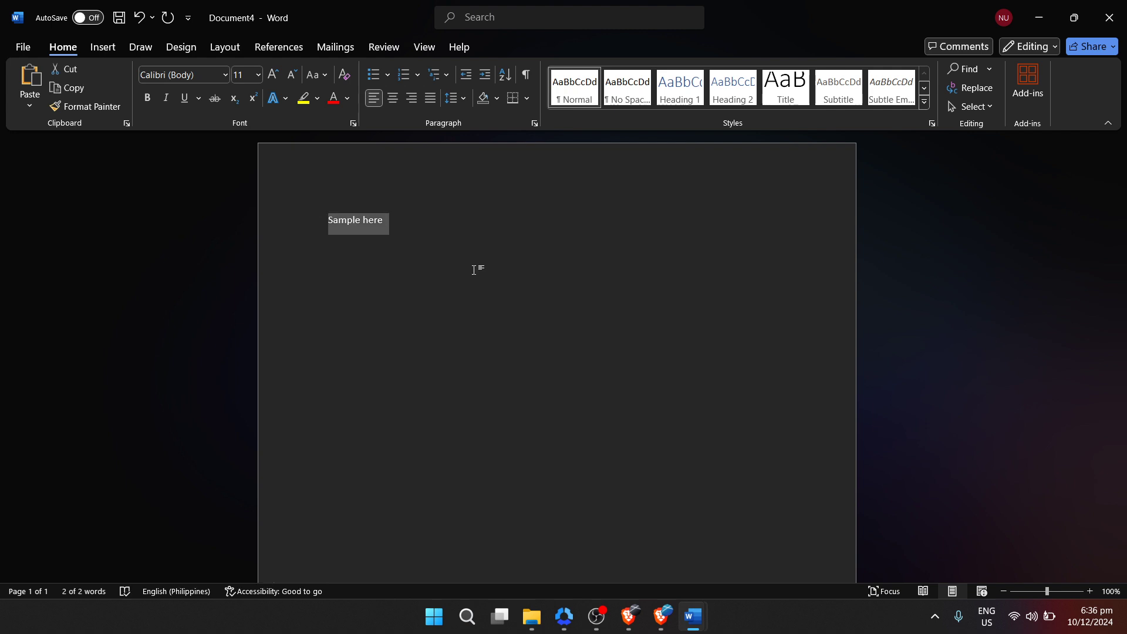
{"action": "left_click", "coordinate": [474, 271]}
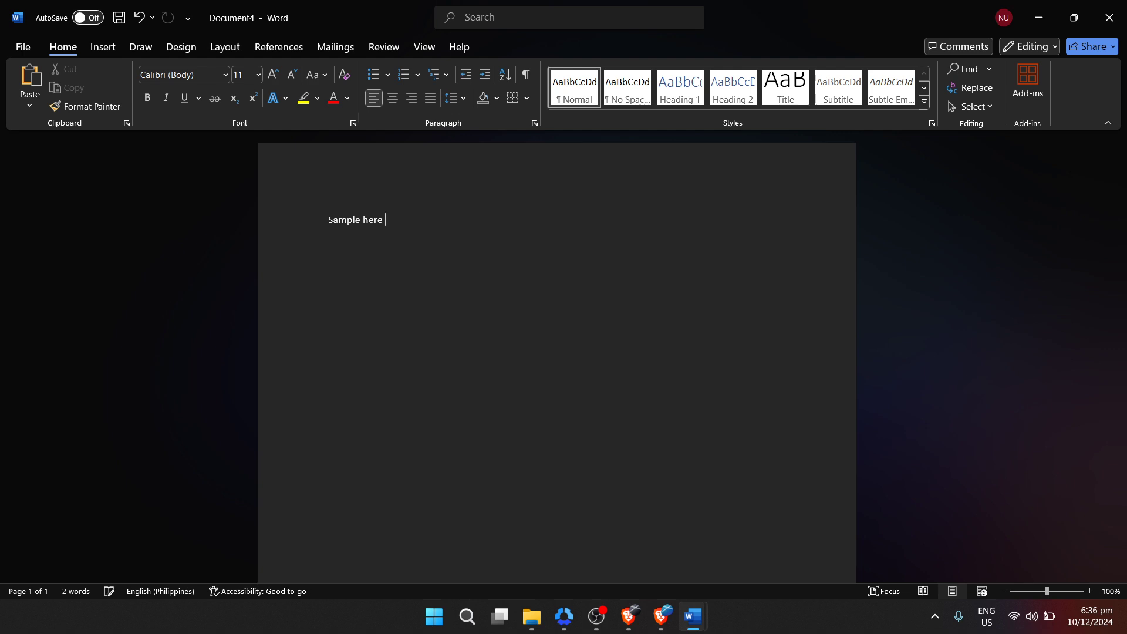
{"action": "key", "text": "ctrl+v"}
{"action": "key", "text": "ctrl+v"}
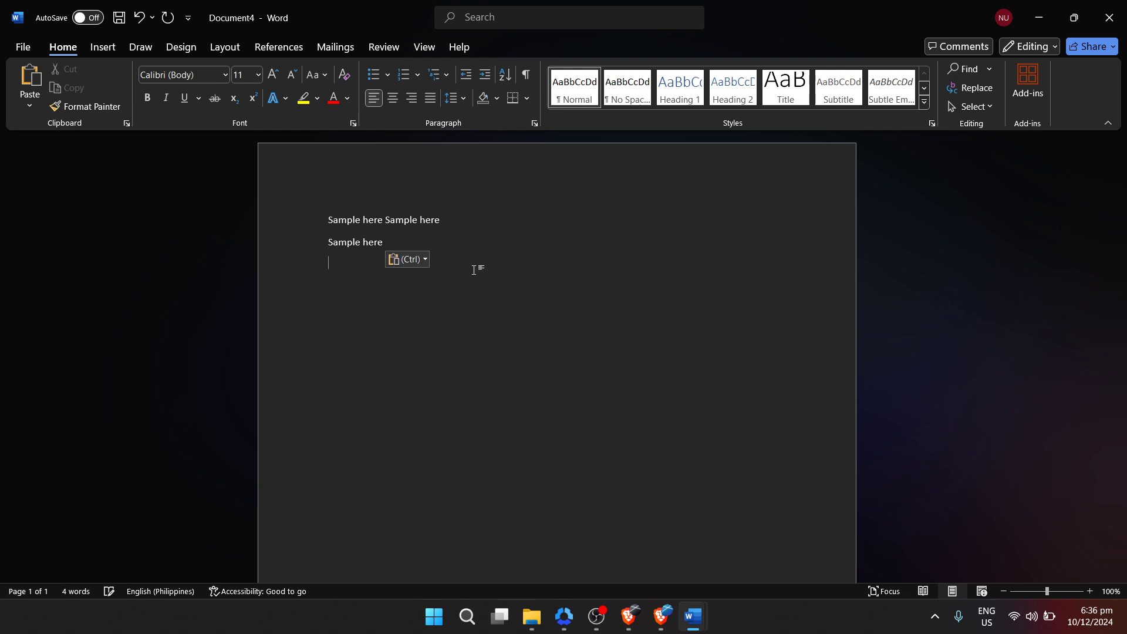
{"action": "key", "text": "ctrl+v"}
{"action": "key", "text": "ctrl+v"}
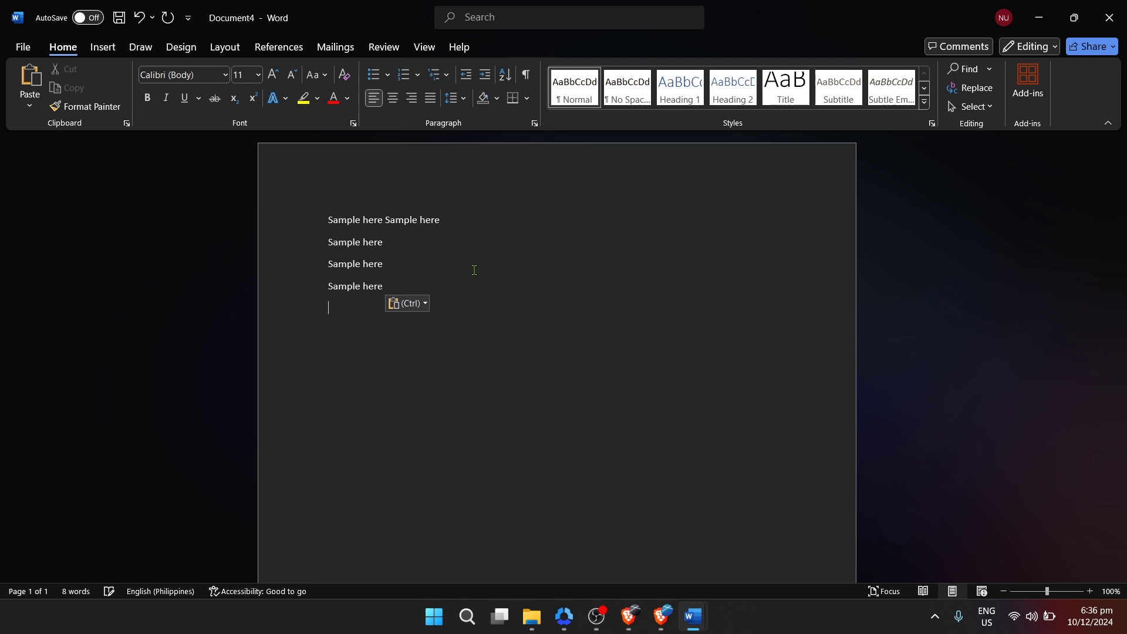
{"action": "key", "text": "ctrl+v"}
{"action": "key", "text": "ctrl+v"}
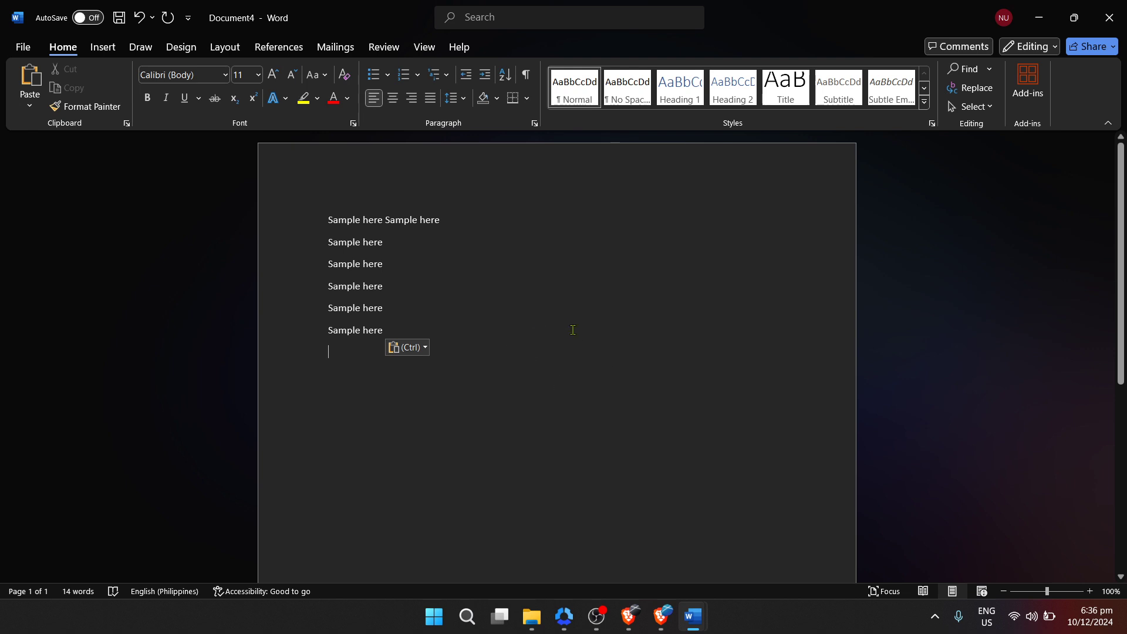
{"action": "key", "text": "XF86AudioRaiseVolume"}
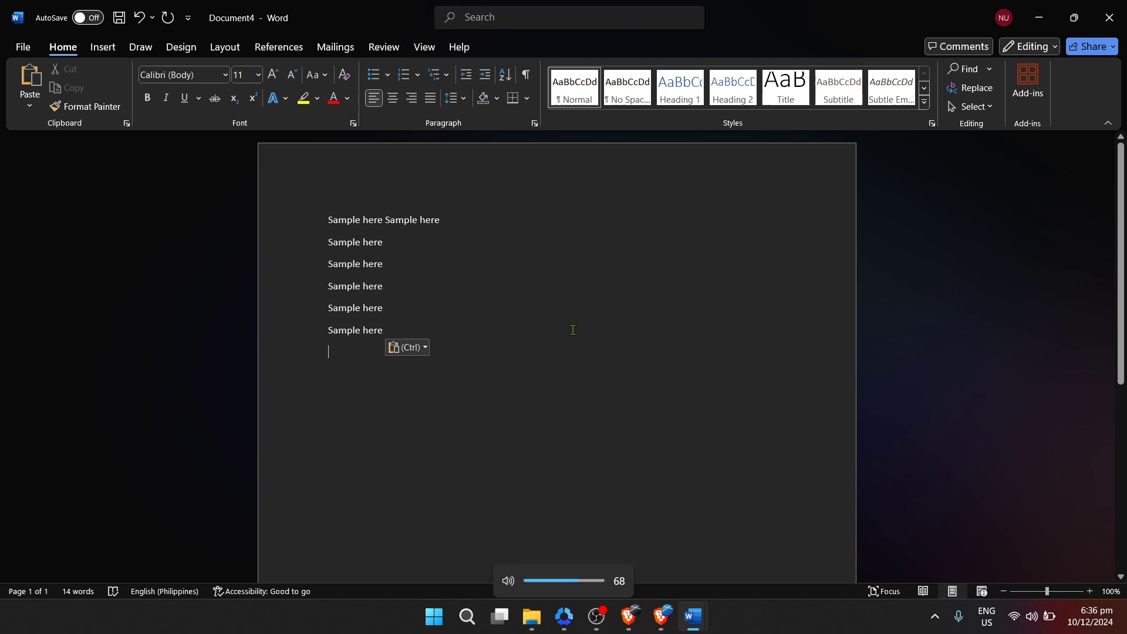